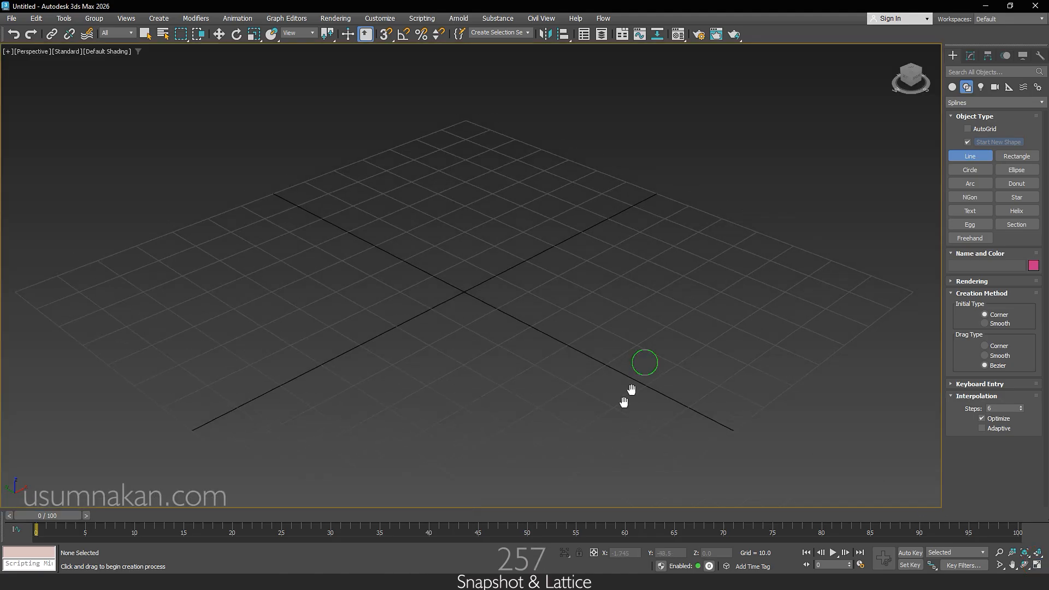
Step: Draw a straight two-point line about 119 units long, parallel to the X axis in the perspective view
click(476, 333)
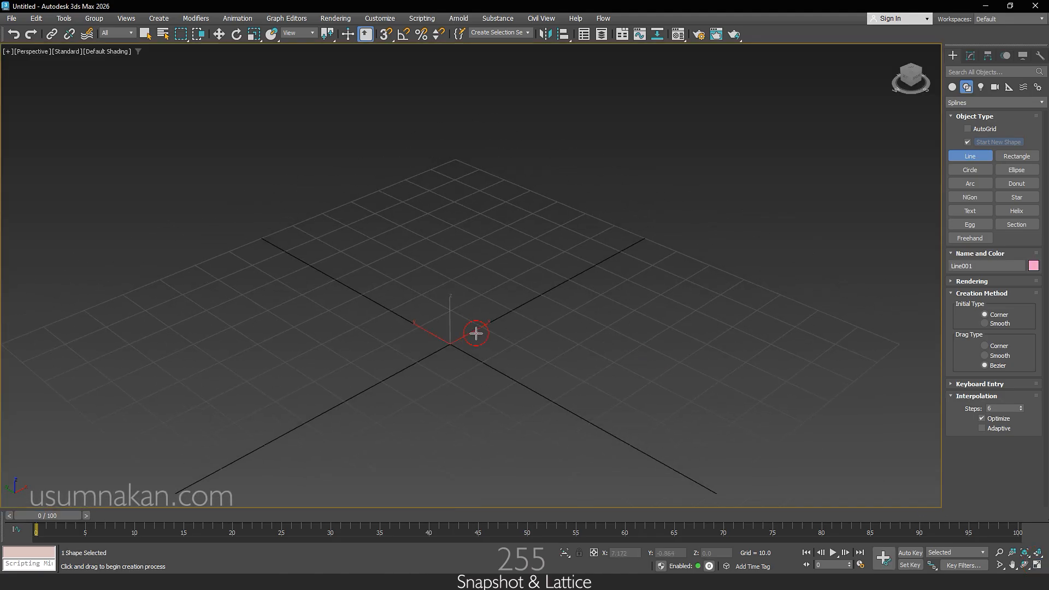
shift+click(770, 173)
right_click(791, 203)
right_click(791, 204)
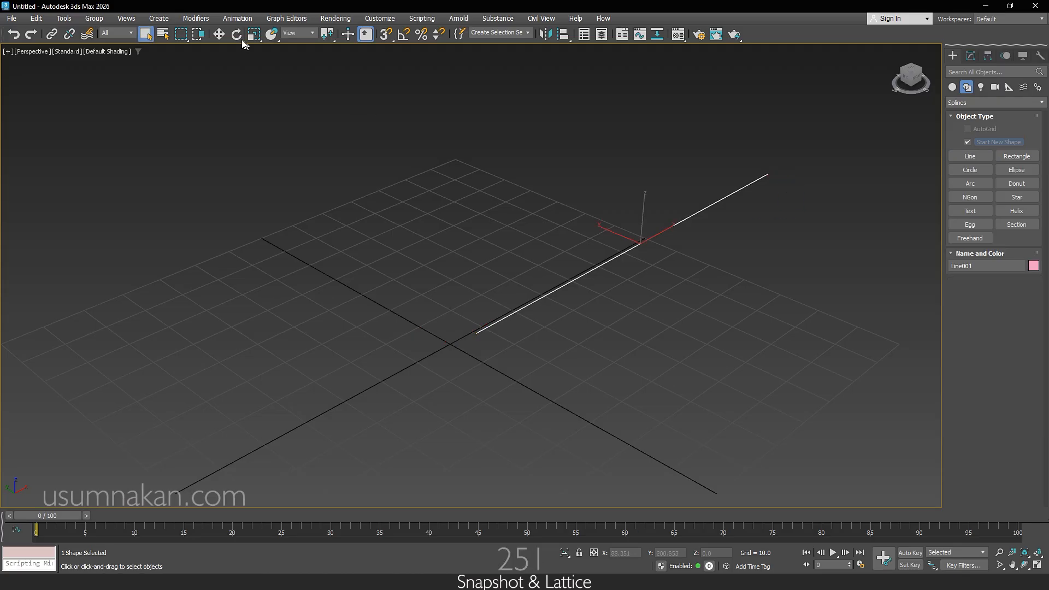
Step: Move the line to the world origin by resetting its X and Y positions to 0
click(219, 34)
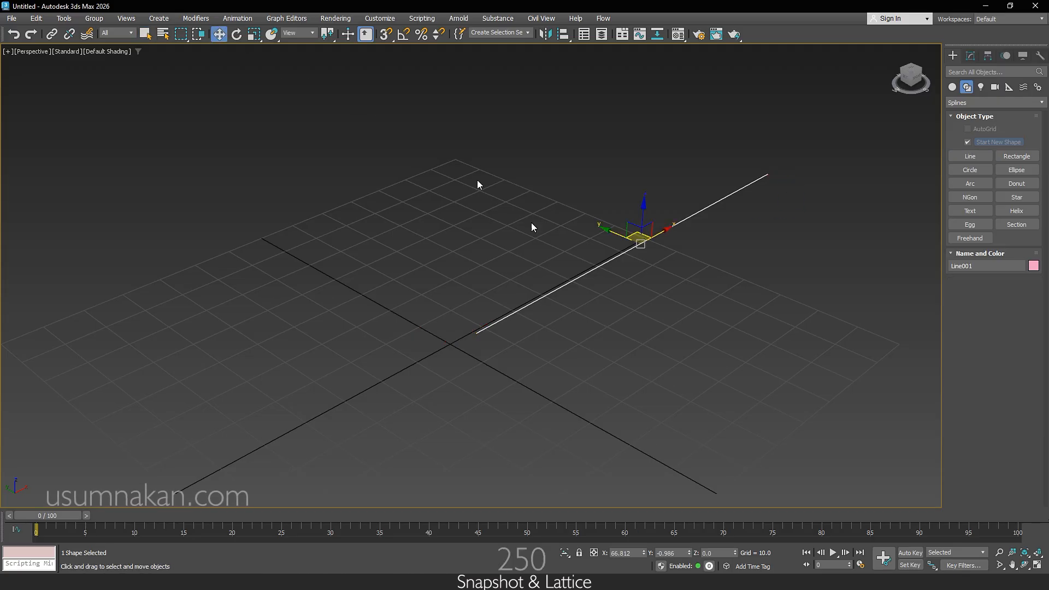
right_click(644, 554)
right_click(689, 553)
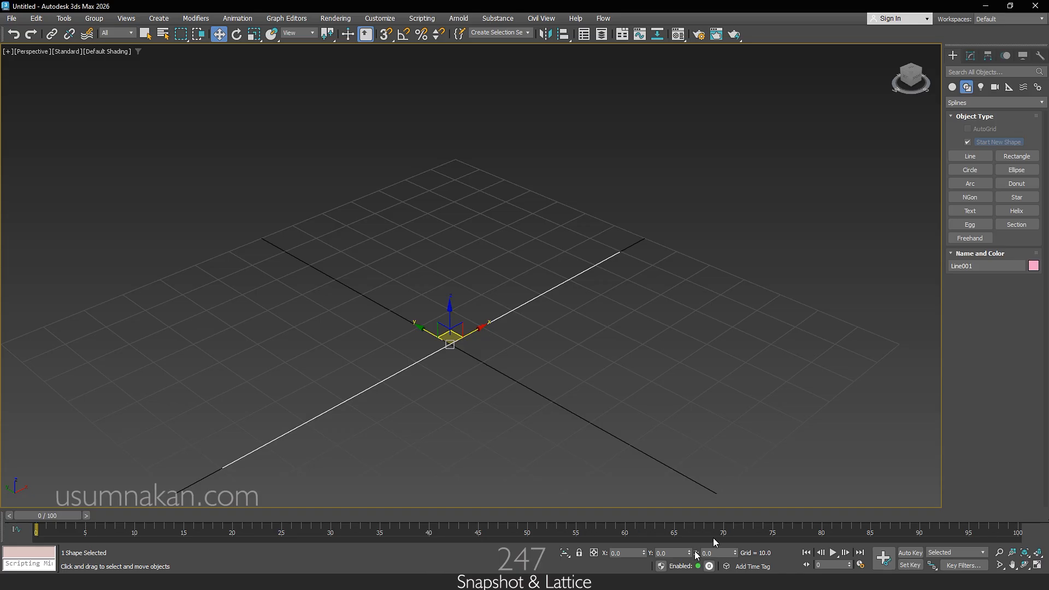
Step: Shift only the line's geometry along X so one end sits on the pivot at the origin
click(987, 56)
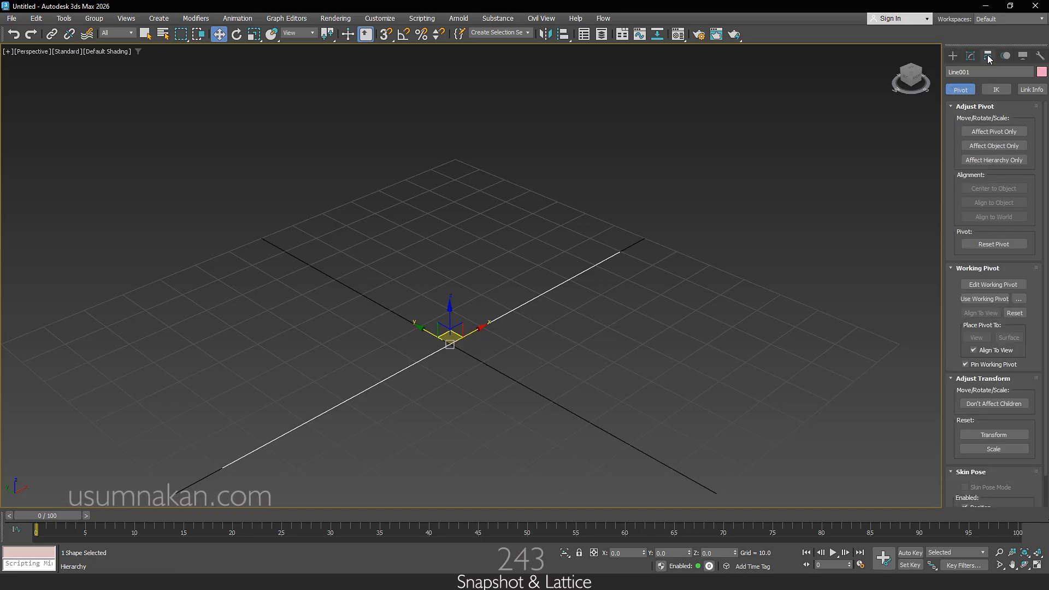
click(996, 145)
drag(462, 340, 641, 262)
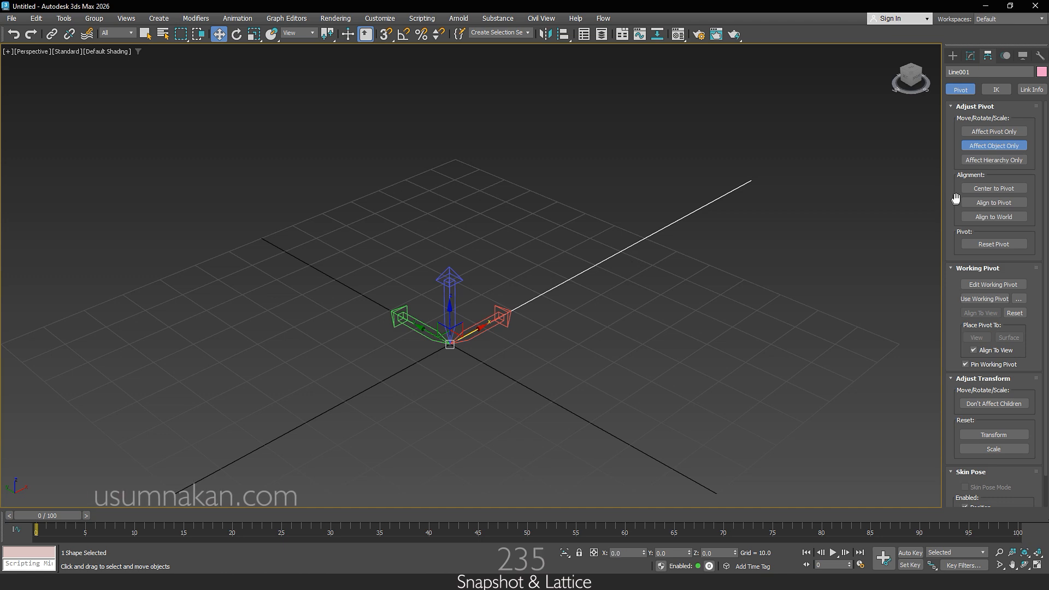
click(978, 150)
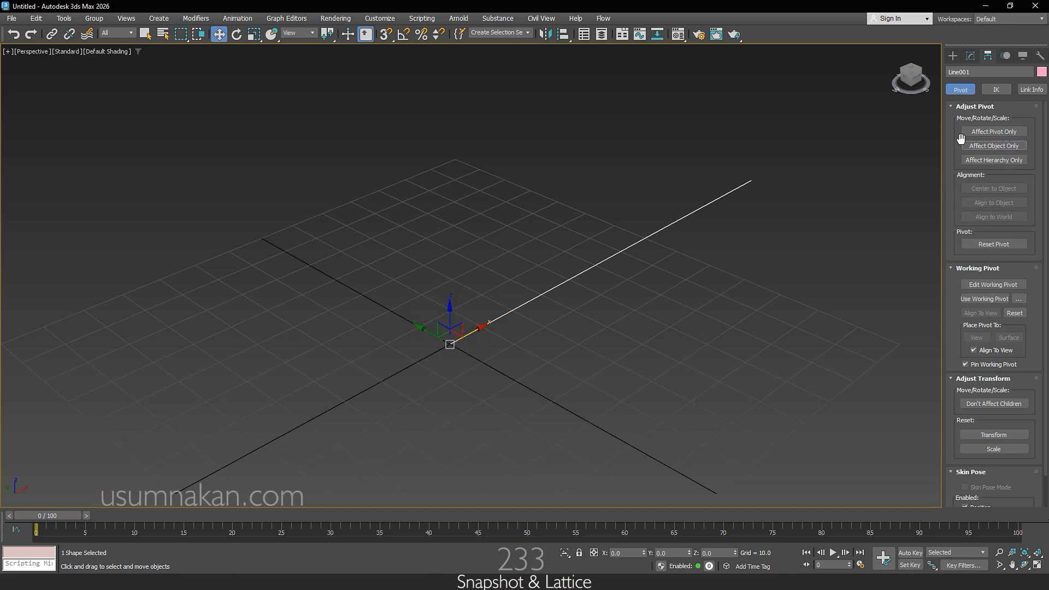
Step: With Auto Key and angle snap enabled, animate the line rotating one full turn about Z between frames 0 and 100
scroll(726, 343, down, 4)
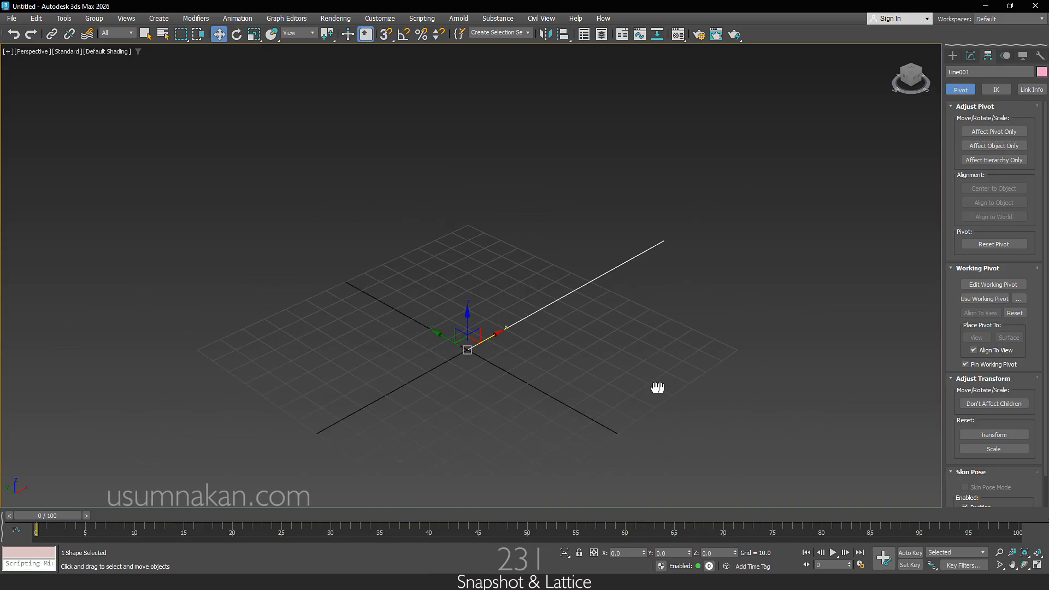
click(910, 553)
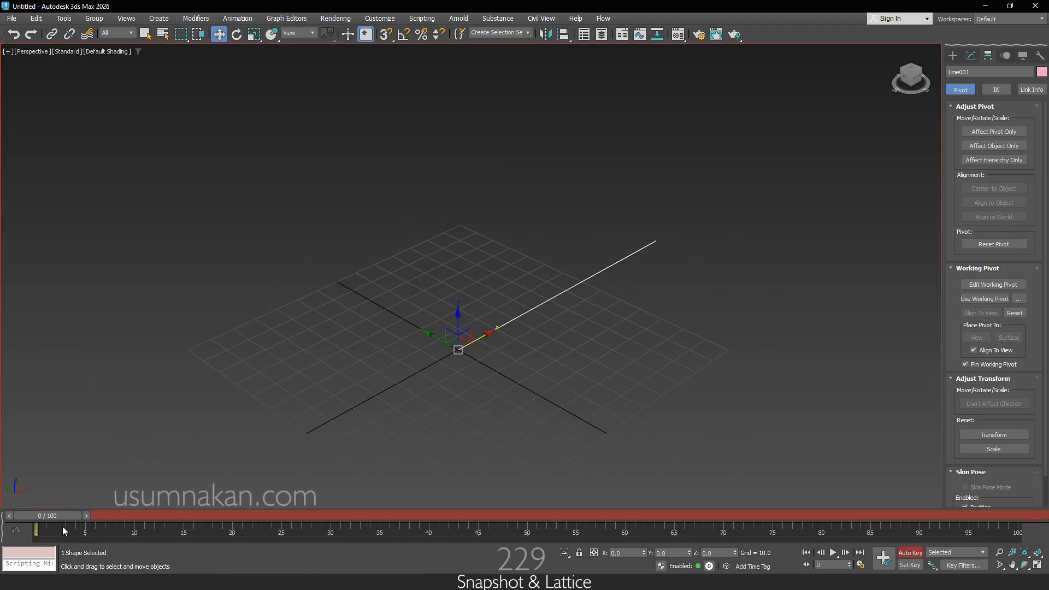
drag(47, 515, 1043, 519)
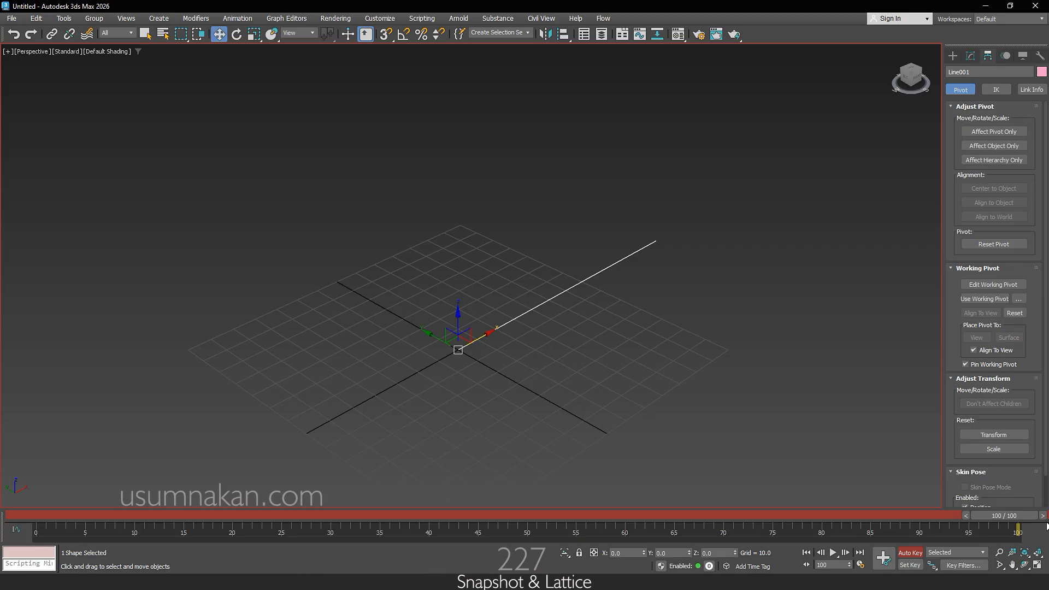
click(236, 34)
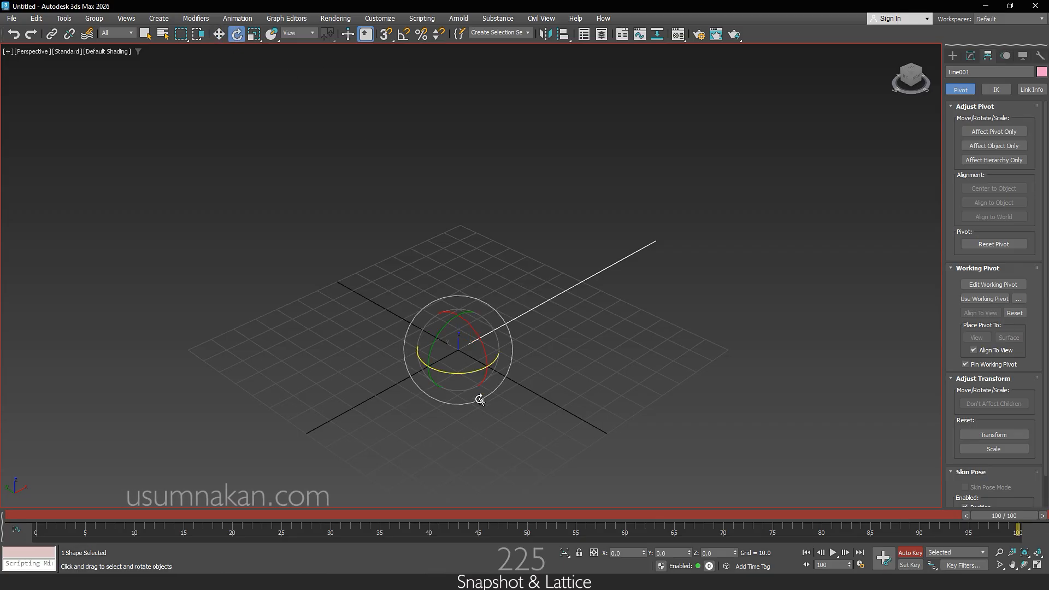
key(a)
drag(453, 371, 648, 359)
mouse_move(1002, 512)
mouse_down()
mouse_move(485, 517)
mouse_move(7, 497)
mouse_move(646, 530)
mouse_move(1006, 513)
mouse_up()
key(e)
click(913, 554)
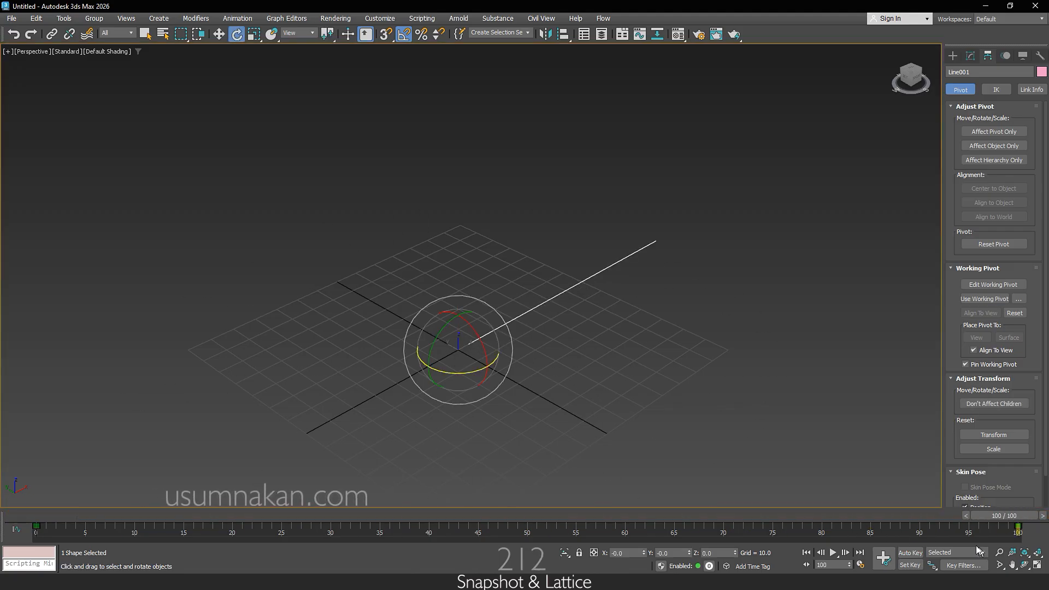
Step: With Auto Key enabled at frame 100, raise the line along Z by about 74 units
click(911, 552)
click(219, 34)
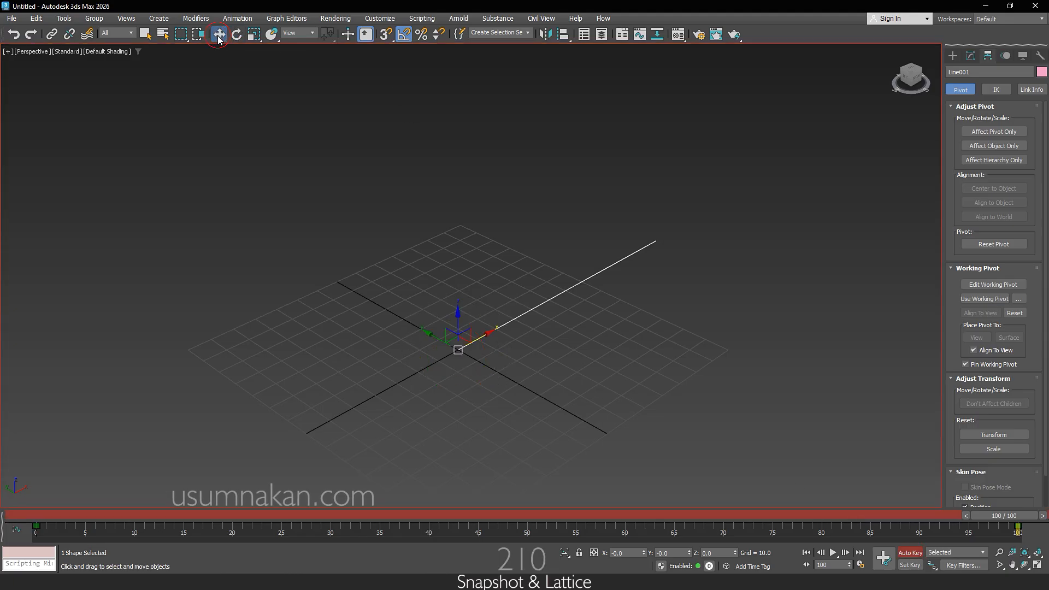
drag(458, 323, 471, 131)
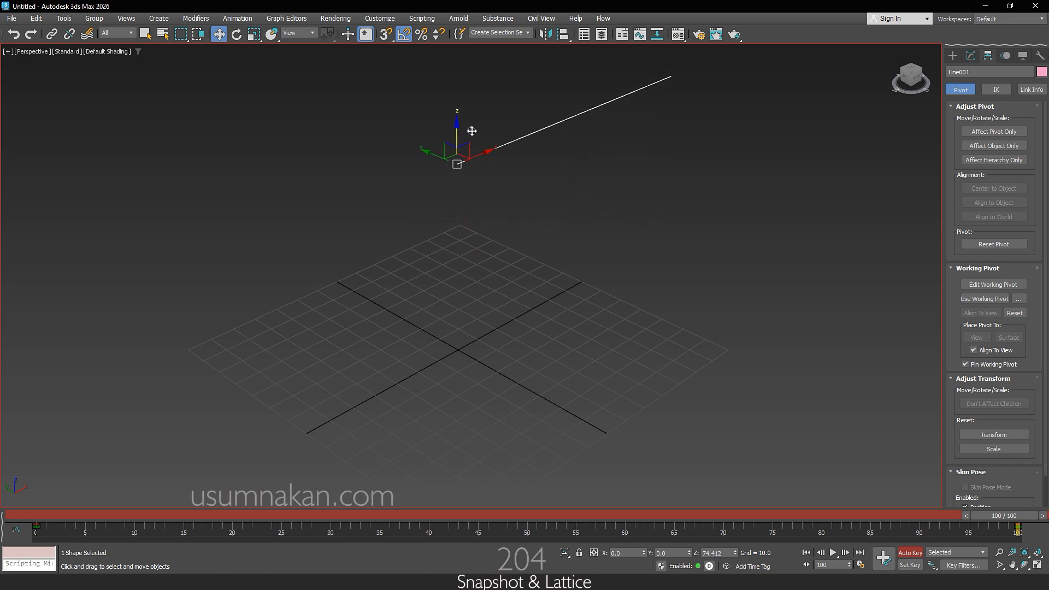
click(909, 553)
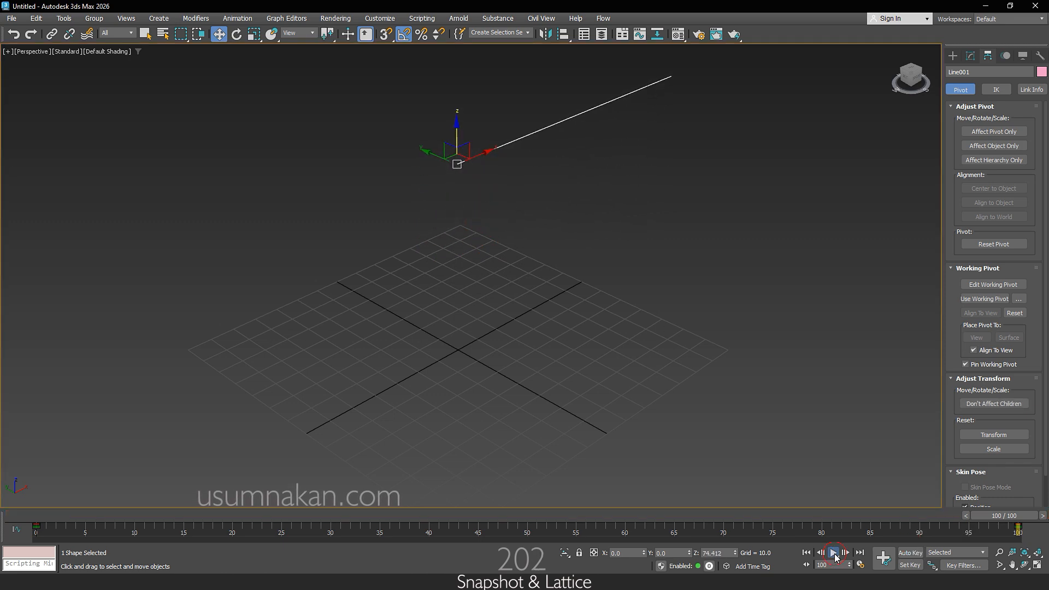
Step: Play back the line animation, return to frame 0 and choose the default tangent type for new keys
click(834, 553)
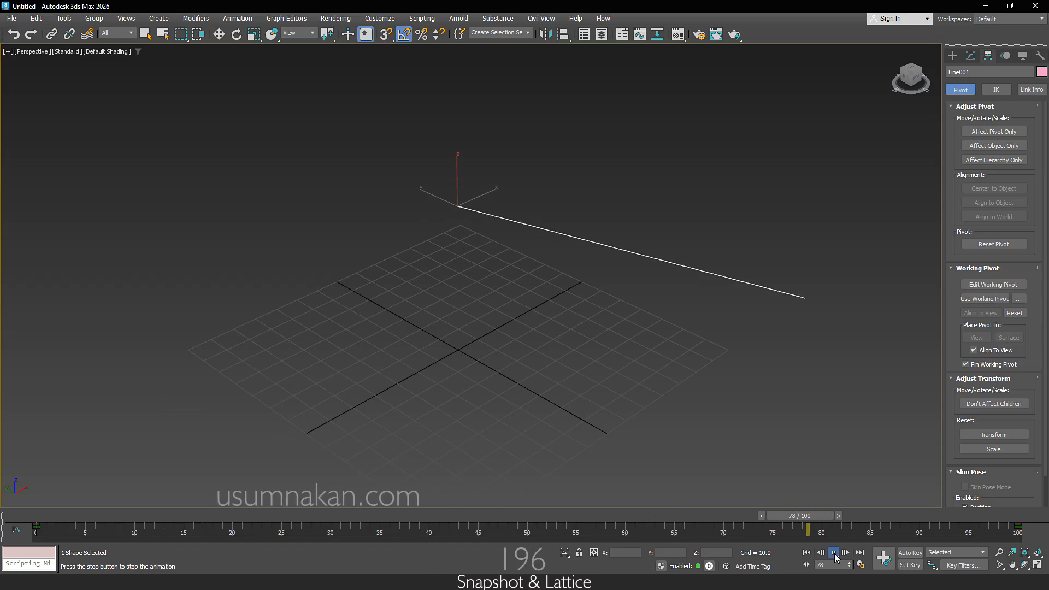
click(834, 552)
drag(899, 524, 55, 487)
click(932, 565)
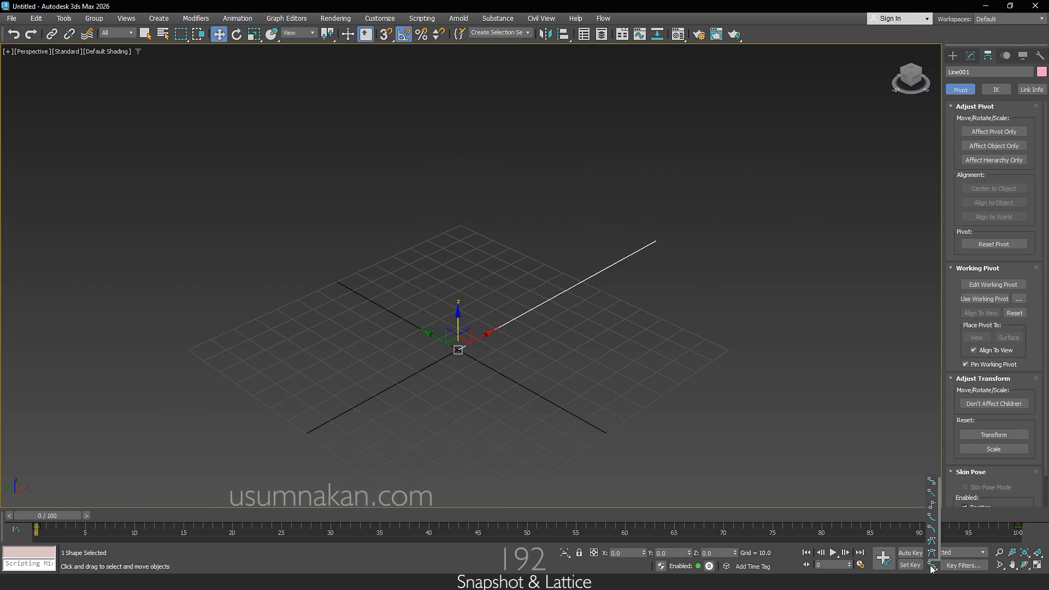
click(932, 483)
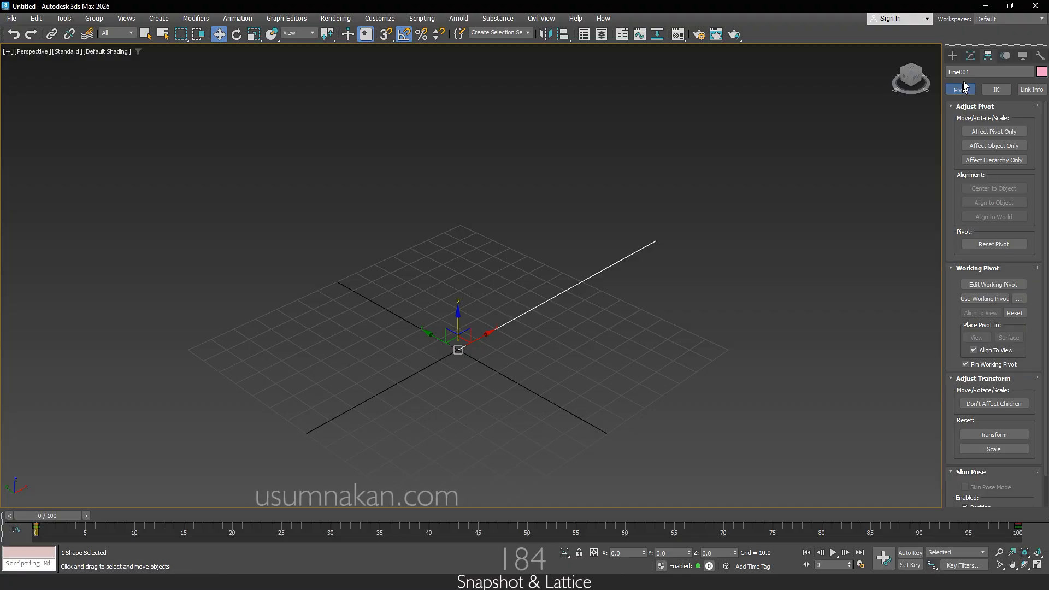
Step: Apply a Lattice modifier to the line with smooth joints, 6 joint segments and a joint radius of 3.0
click(969, 57)
click(1006, 88)
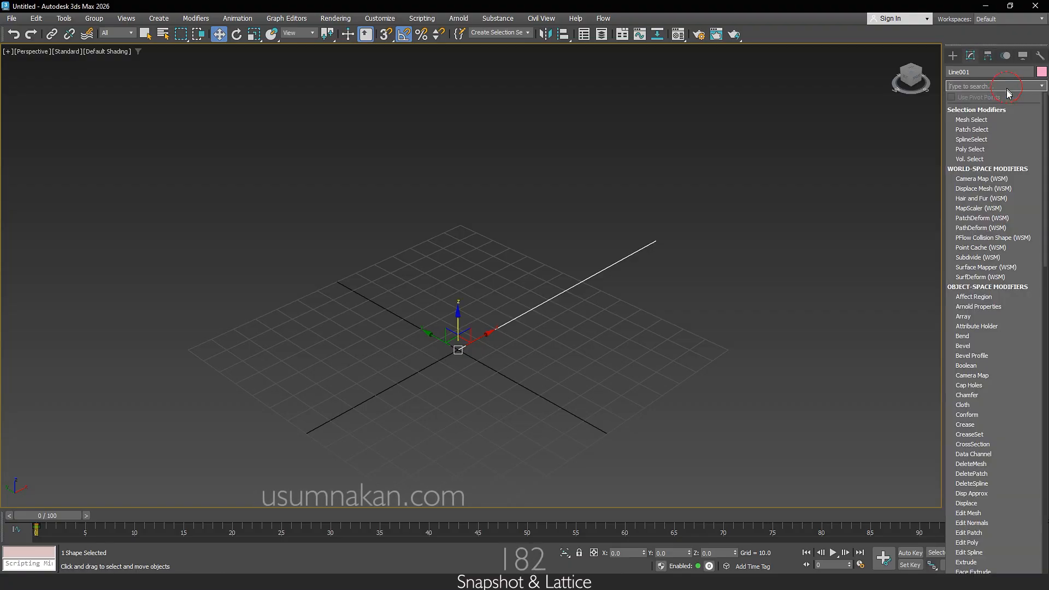
text(la)
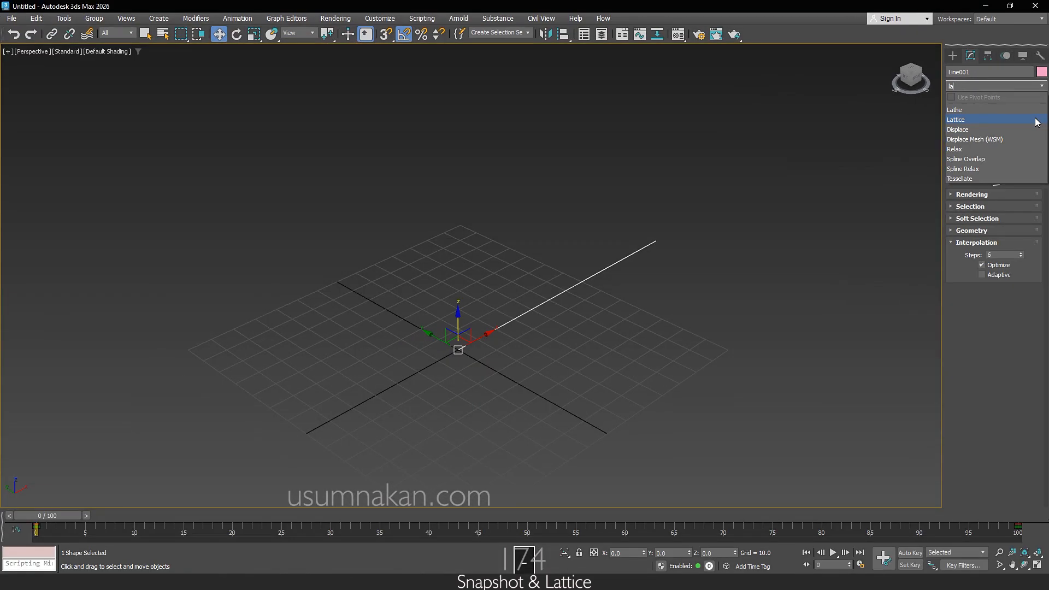
click(1037, 120)
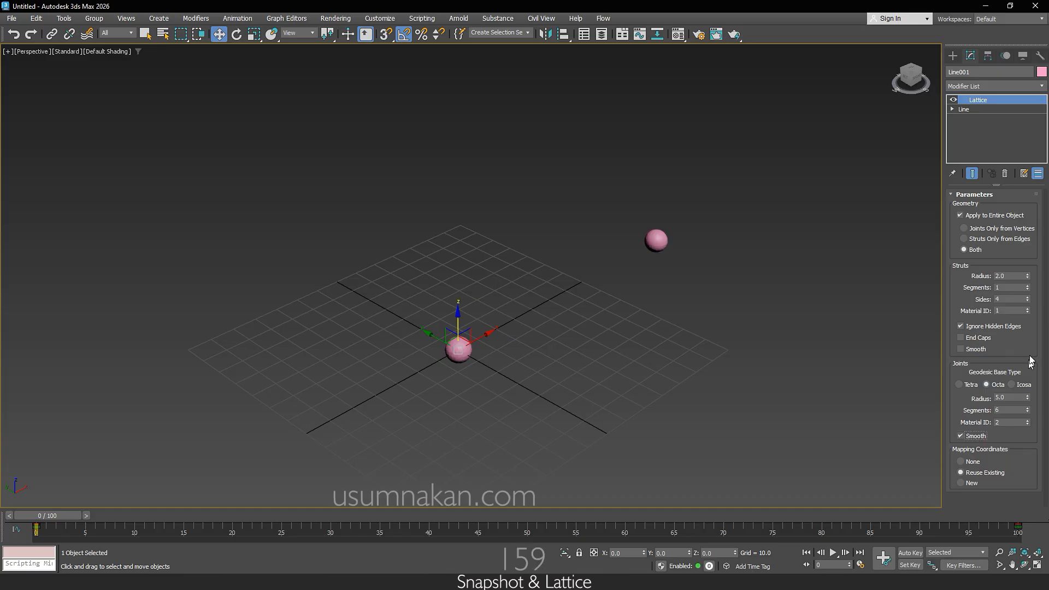
text(3)
key(Return)
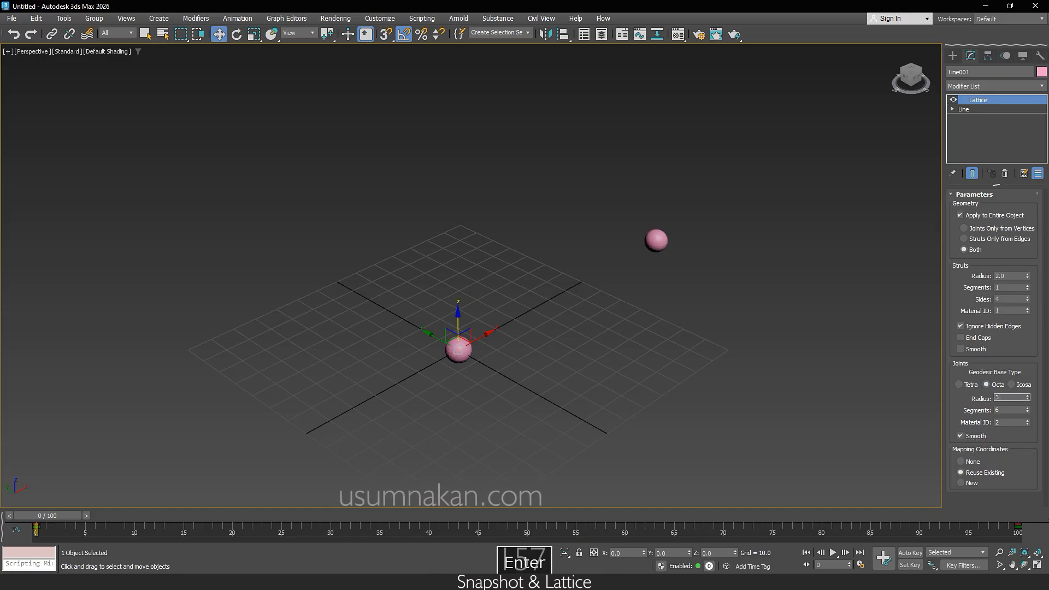
Step: Turn off Optimize in the base line's interpolation and scrub the timeline to review the lattice spheres
click(992, 108)
click(1014, 242)
click(1015, 242)
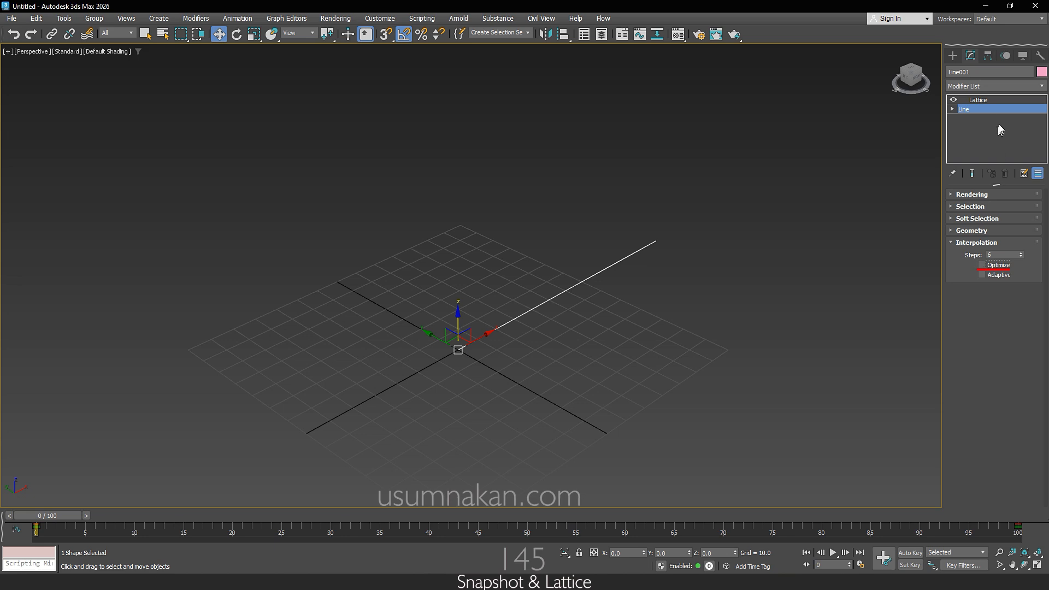
click(1003, 101)
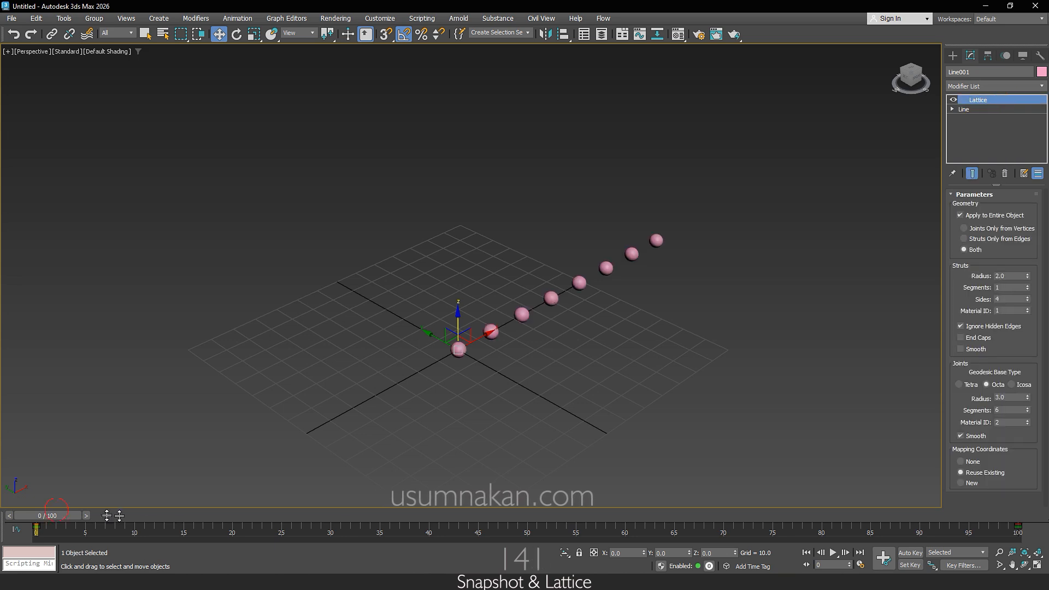
drag(54, 516, 949, 563)
drag(940, 515, 33, 518)
Step: At frame 0, move the line's far end vertex along X to about 2.0, close to the pivot
key(w)
click(952, 109)
click(972, 119)
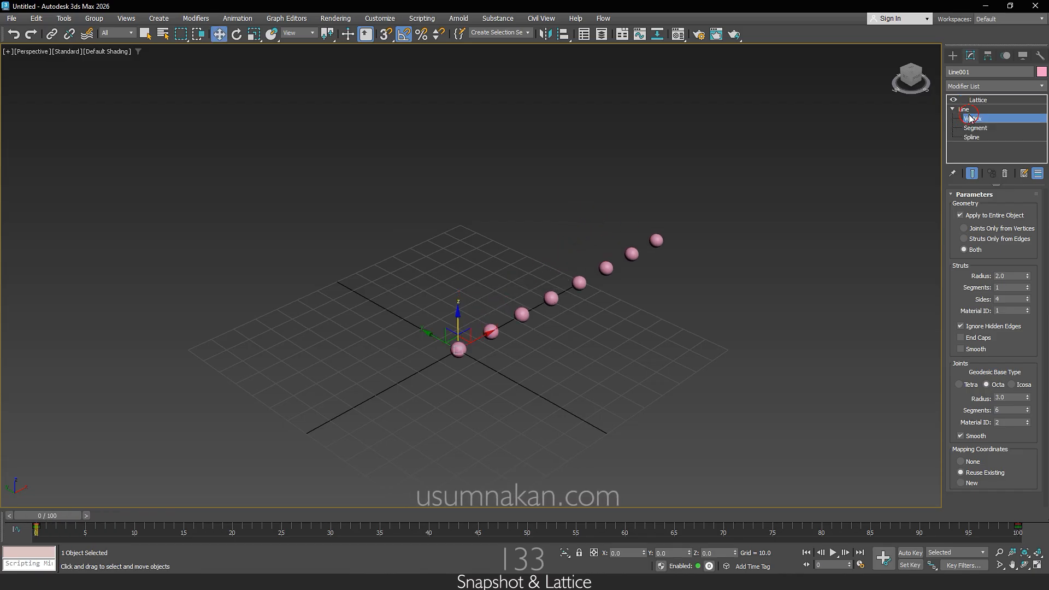
drag(635, 201, 699, 265)
click(910, 552)
click(909, 553)
drag(603, 187, 486, 329)
Step: With Auto Key enabled at frame 100, move the end vertex outward along X to about 154
click(910, 552)
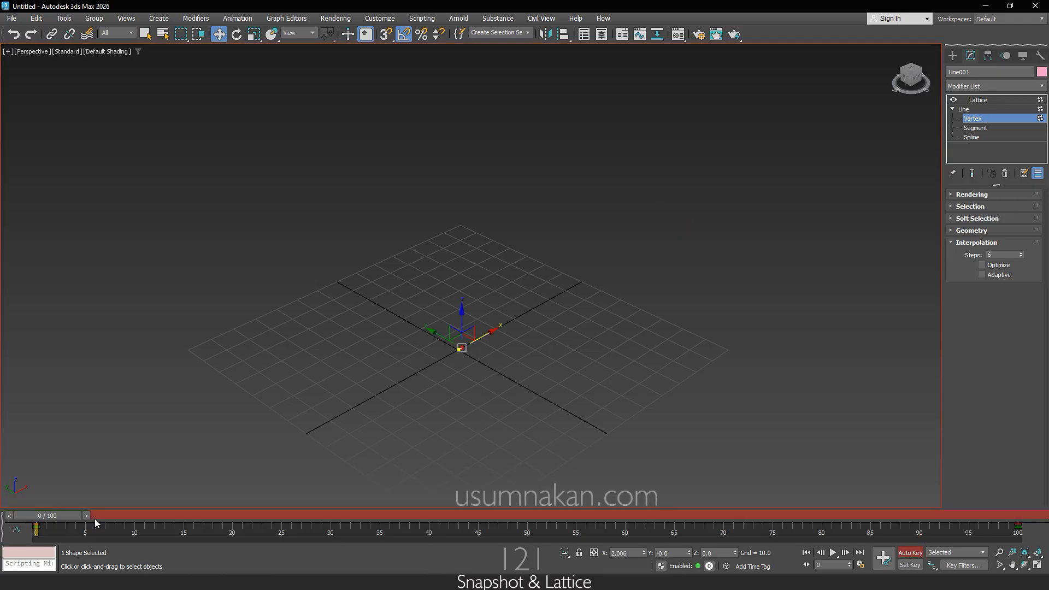
drag(57, 517, 1003, 516)
key(w)
drag(483, 154, 738, 115)
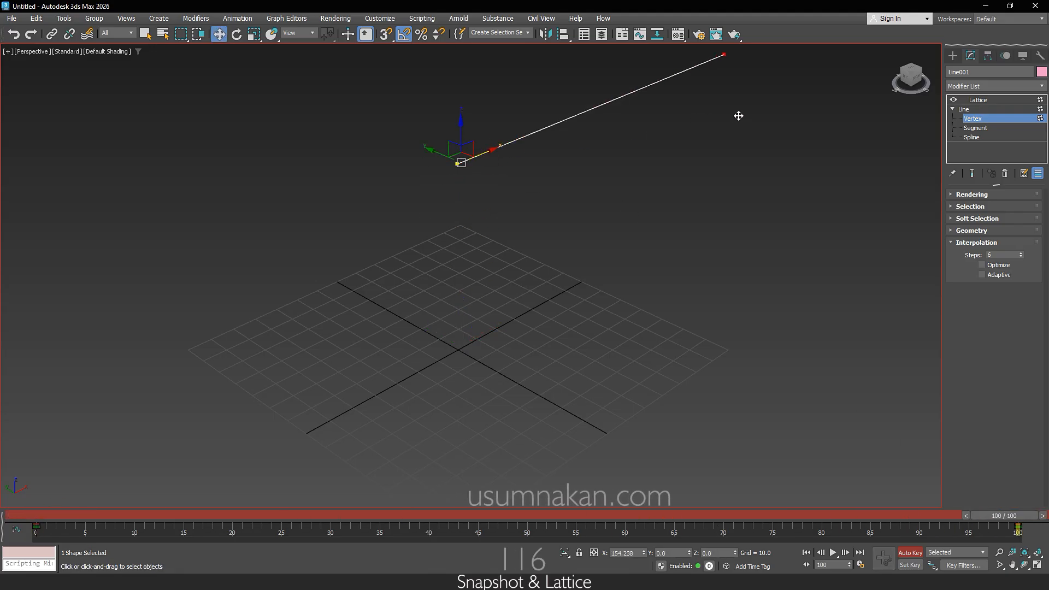
click(910, 552)
click(872, 440)
Step: Return to the Lattice level, play back the growing spiral animation and go back to frame 0
click(964, 109)
click(977, 100)
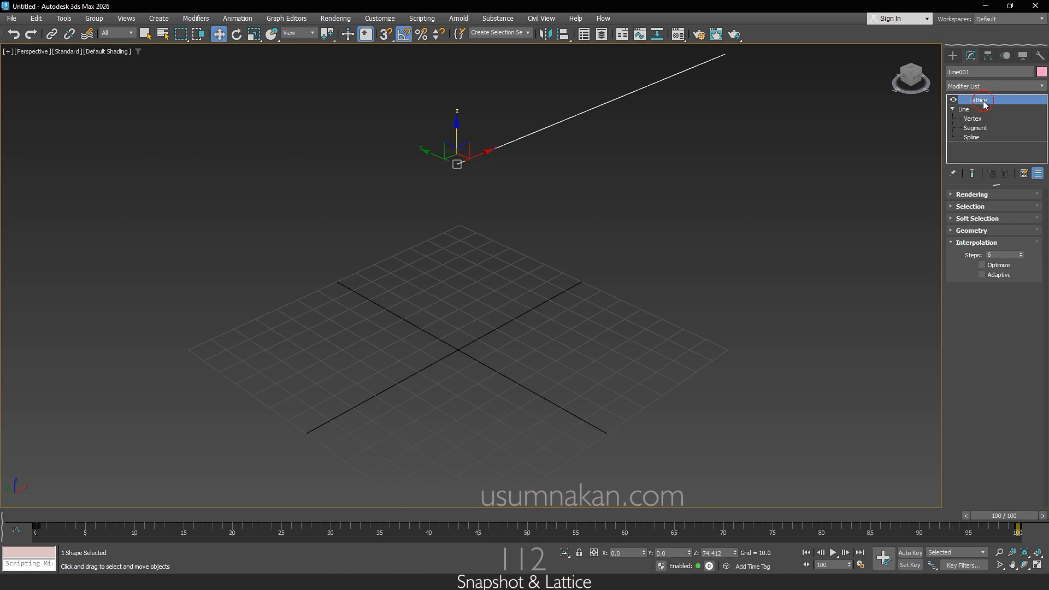
click(833, 553)
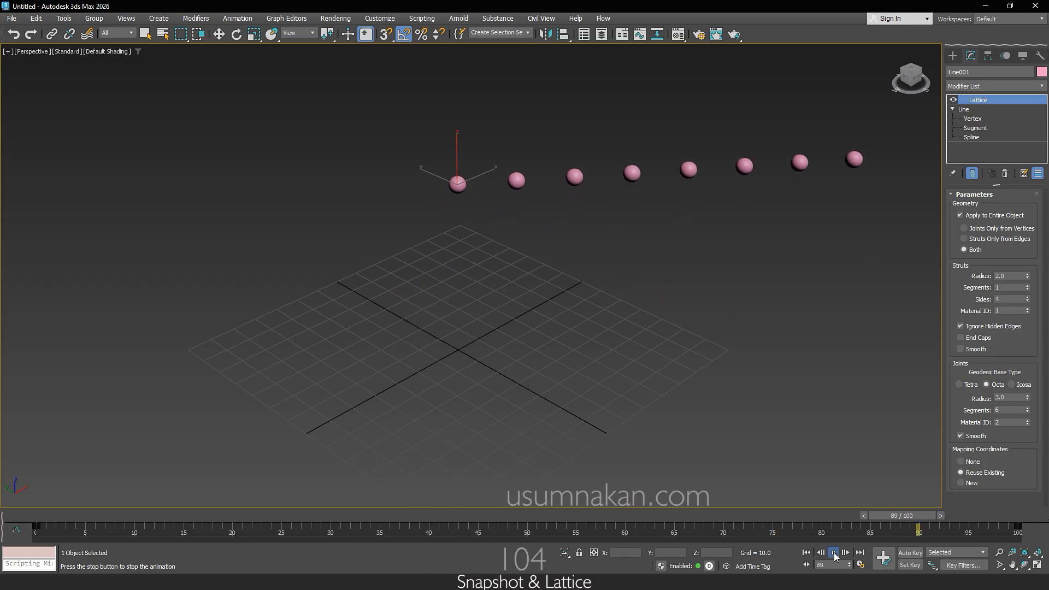
click(833, 553)
drag(98, 519, 71, 518)
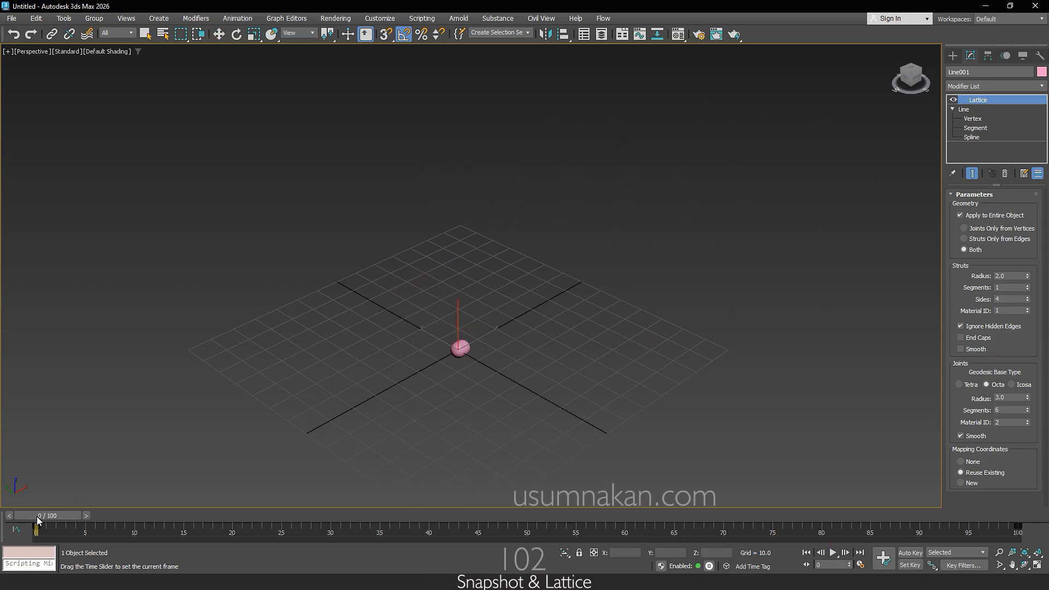
Step: Create a range Snapshot of the lattice object from frame 0 to 100 with 20 copies, cloned as Mesh
click(64, 18)
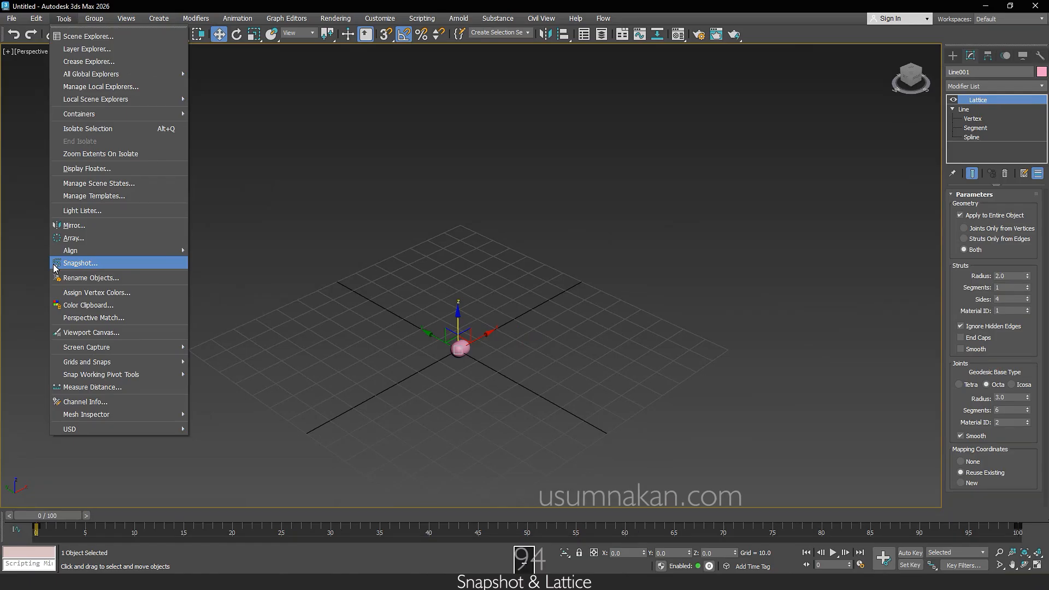
click(55, 267)
drag(524, 202, 599, 158)
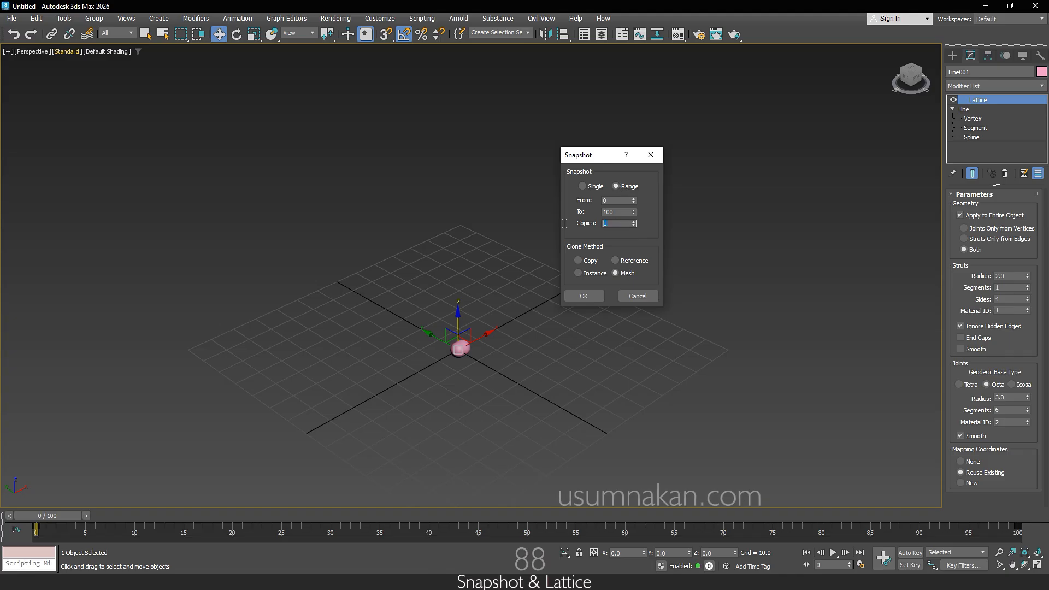
text(20)
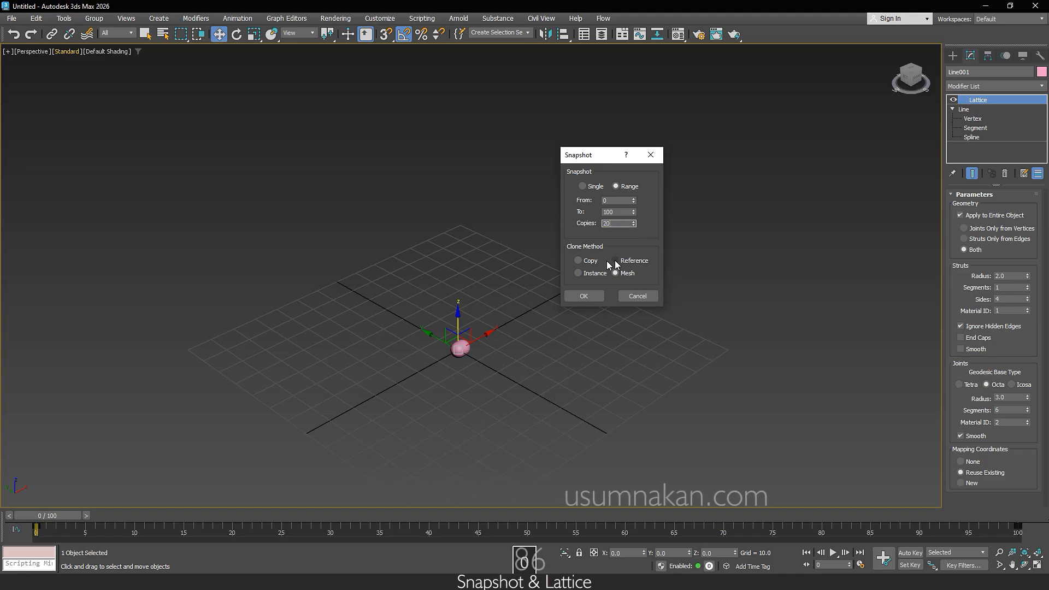
click(579, 260)
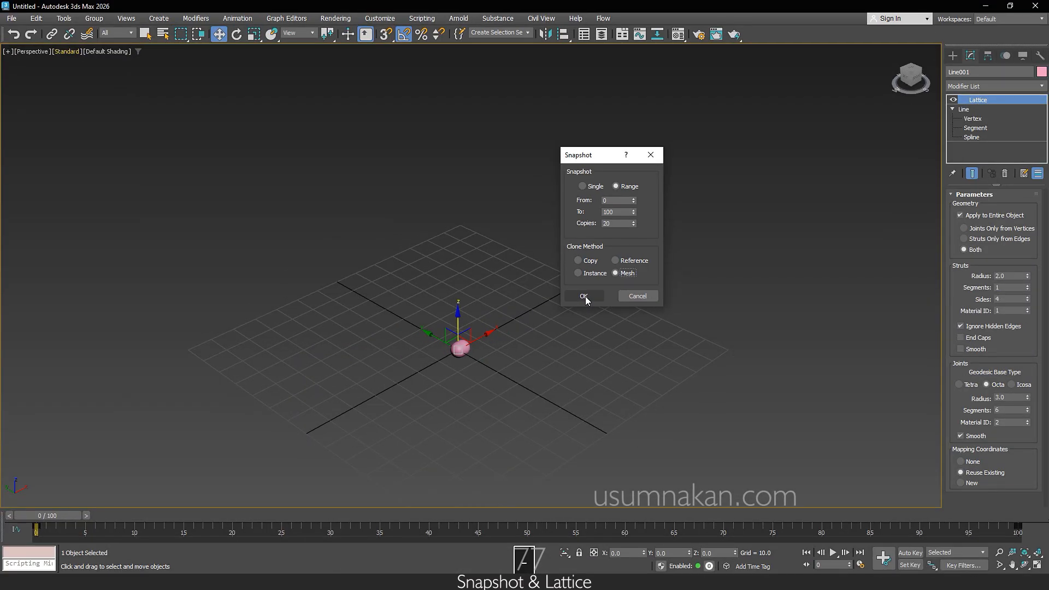
click(584, 298)
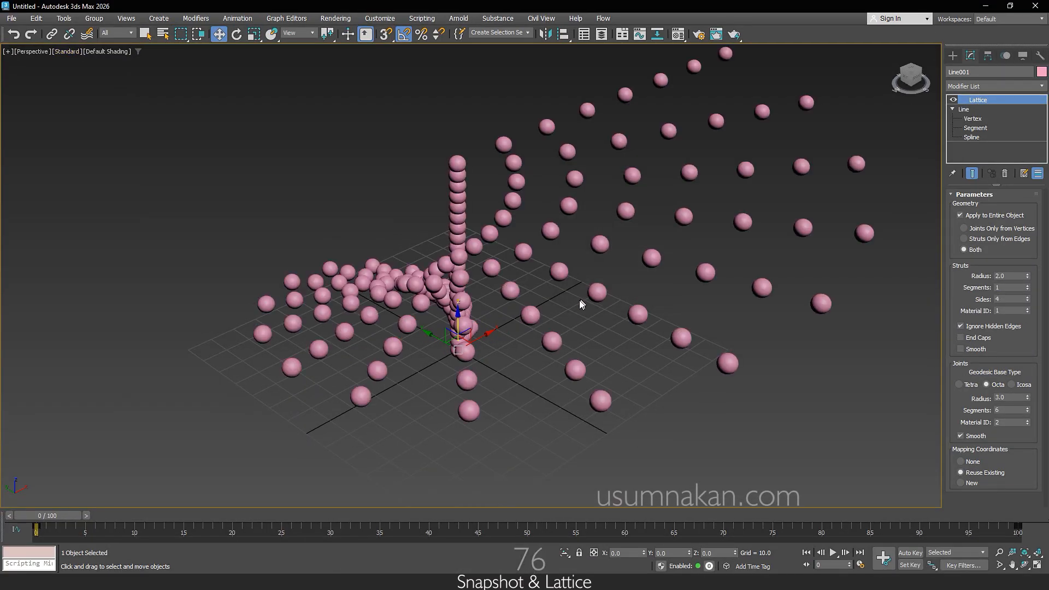
Step: Examine the sphere spiral made by the Snapshot from several angles, in the Perspective view and in the four-viewport layout
alt+middle_drag(517, 415, 552, 398)
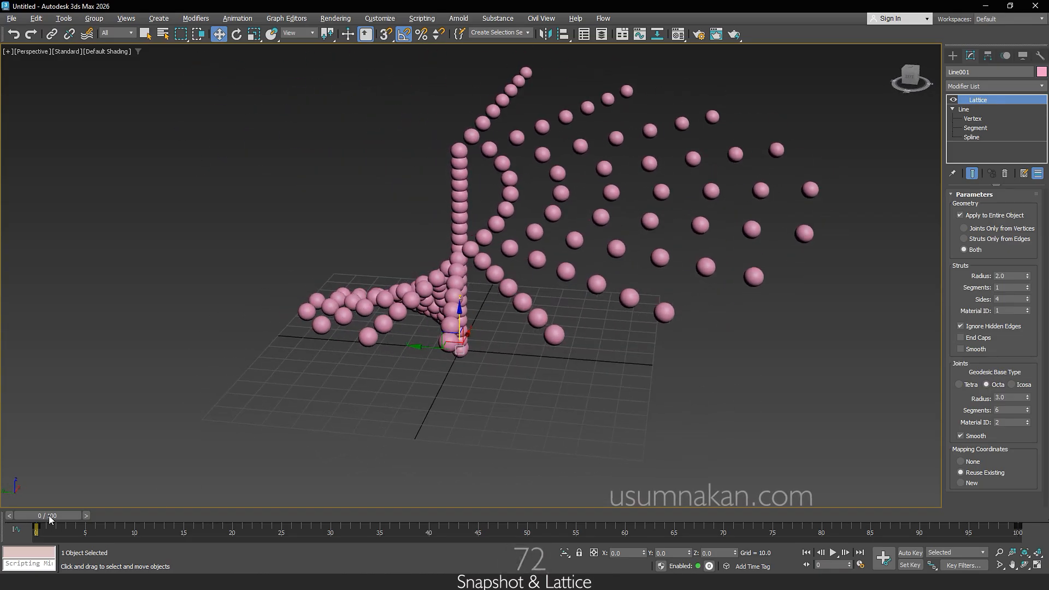
alt+middle_drag(428, 421, 521, 408)
click(1037, 566)
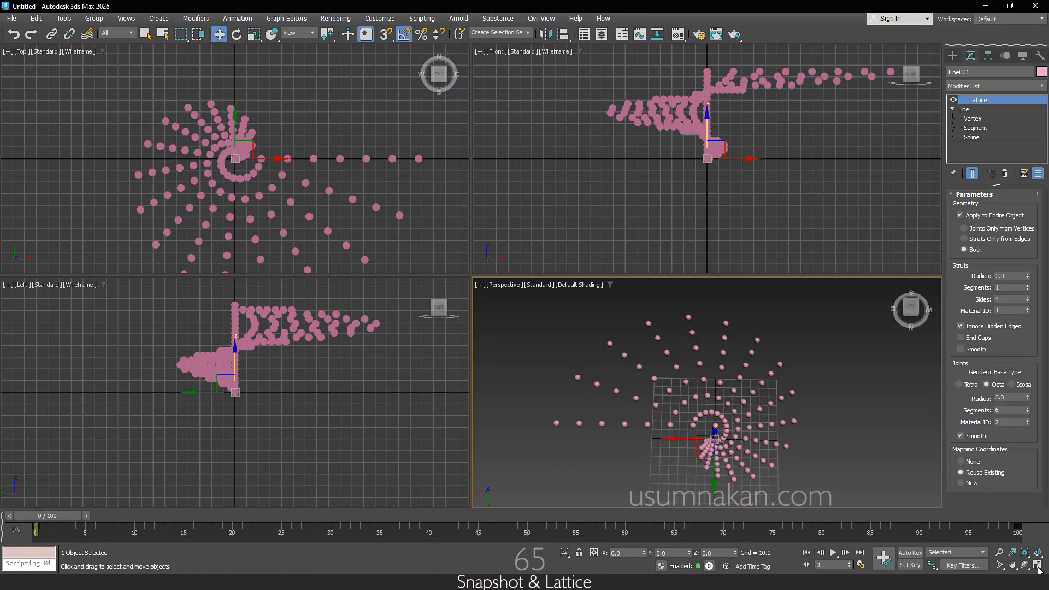
middle_drag(809, 476, 795, 451)
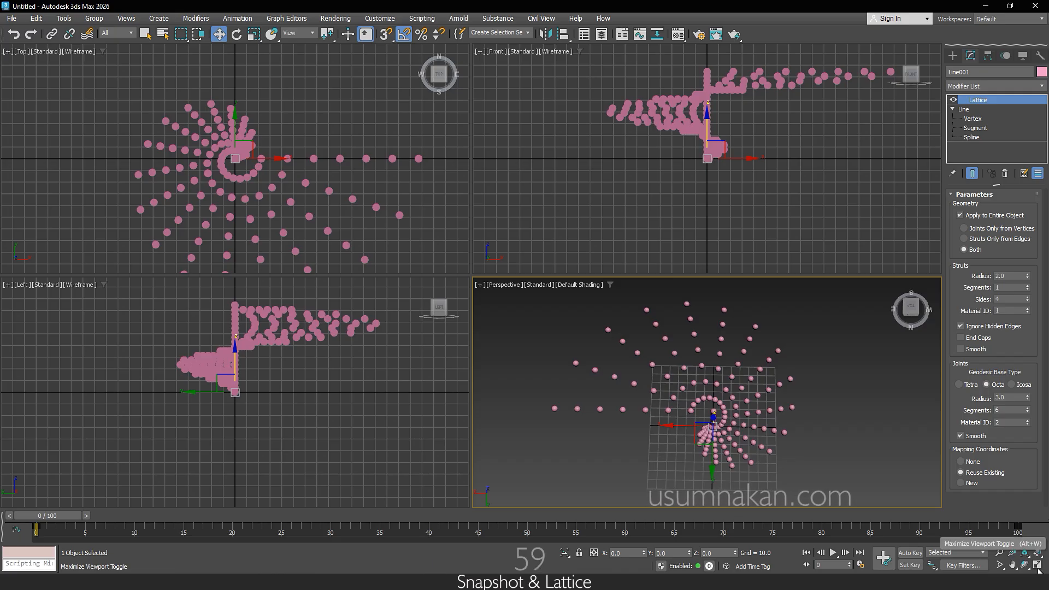
middle_drag(328, 260, 304, 215)
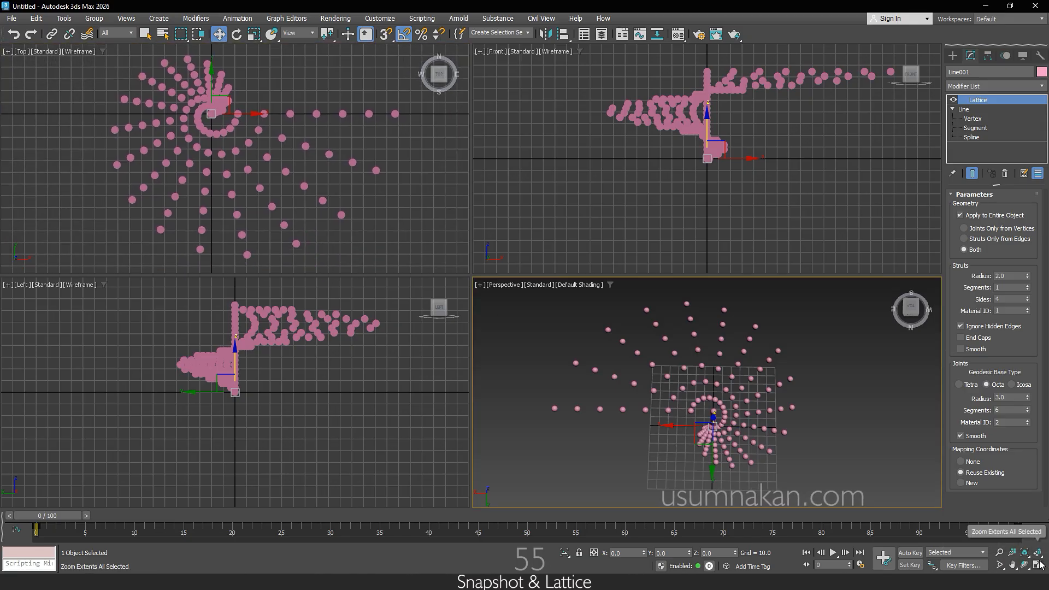
key(alt+w)
alt+middle_drag(577, 350, 597, 353)
scroll(481, 344, up, 7)
alt+middle_drag(540, 381, 492, 420)
scroll(383, 397, down, 6)
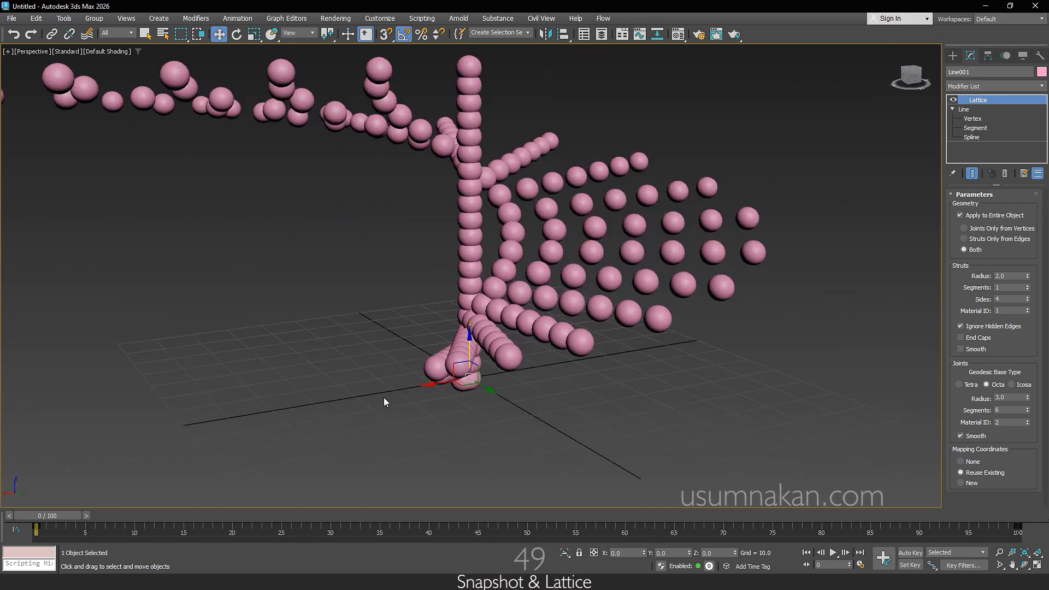
alt+middle_drag(383, 398, 474, 458)
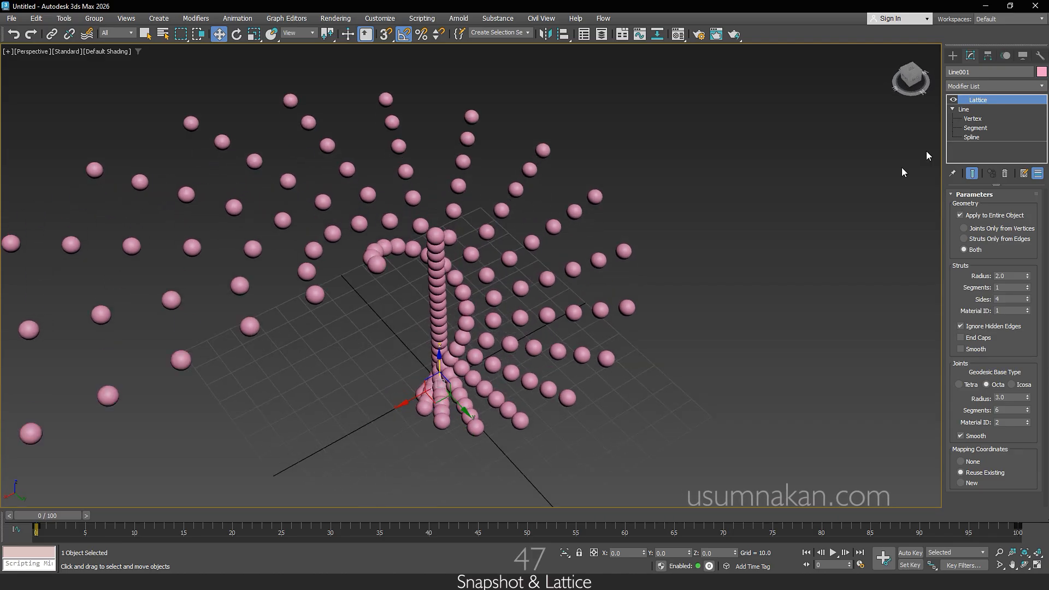
Step: Replace the earlier copies with a range Snapshot of the lattice with 2.0 joint radius, frames 0 to 100, 50 copies, cloned as Mesh
drag(44, 513, 4, 513)
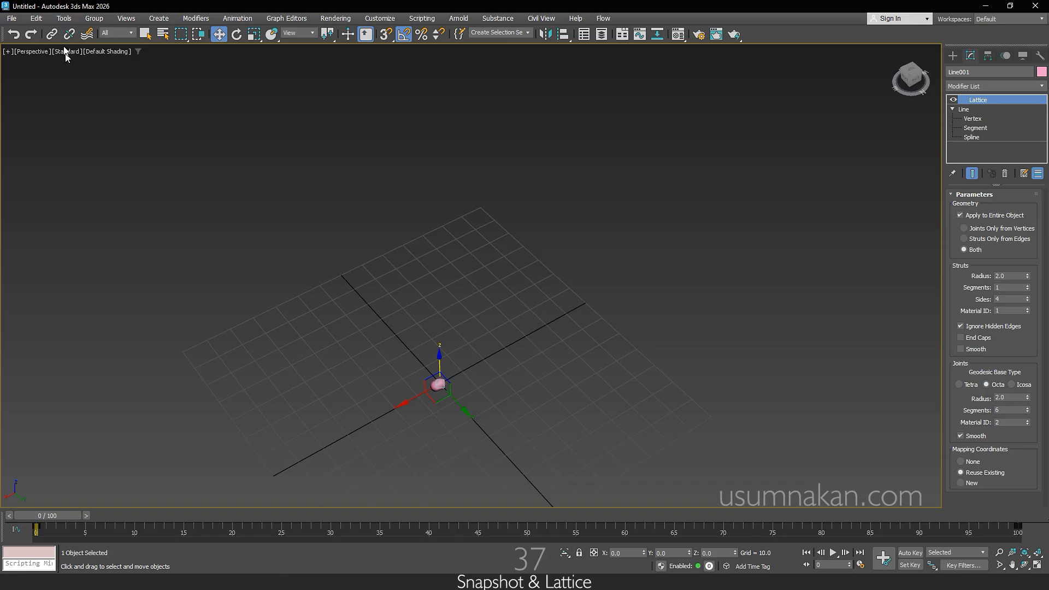
click(64, 18)
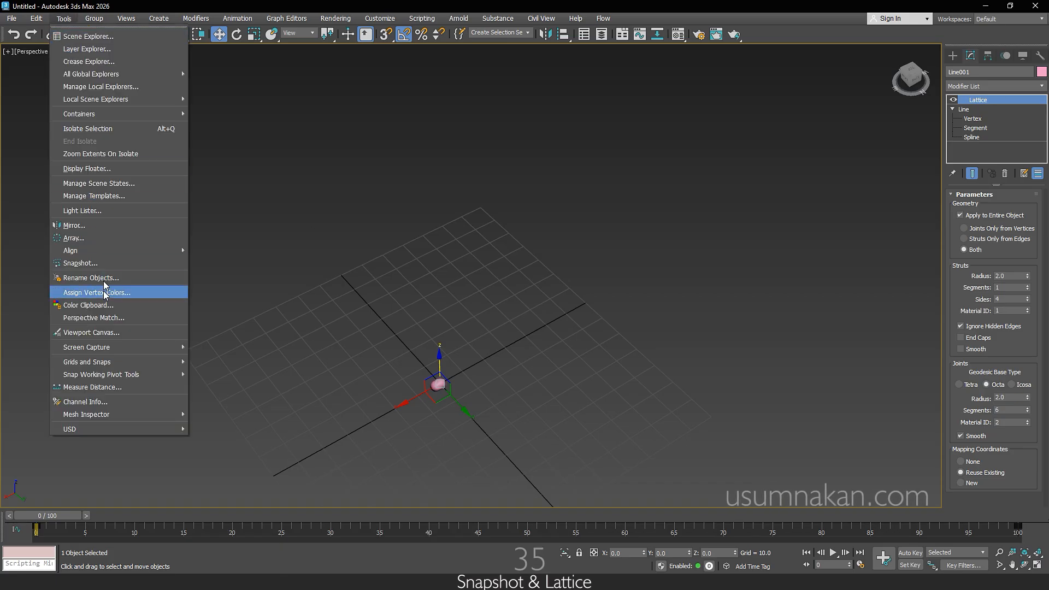
click(80, 262)
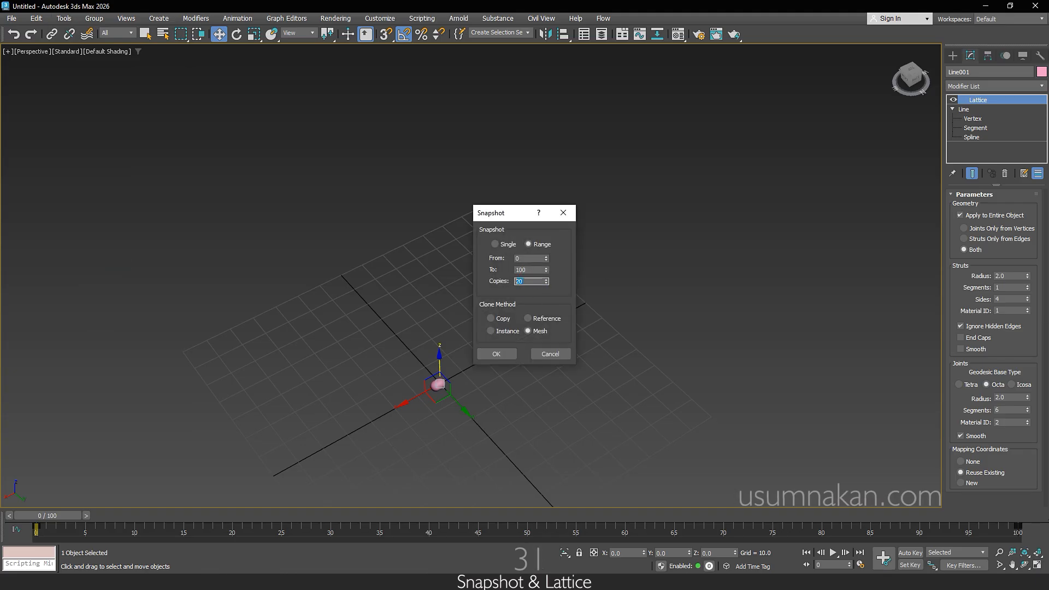
text(50)
click(487, 355)
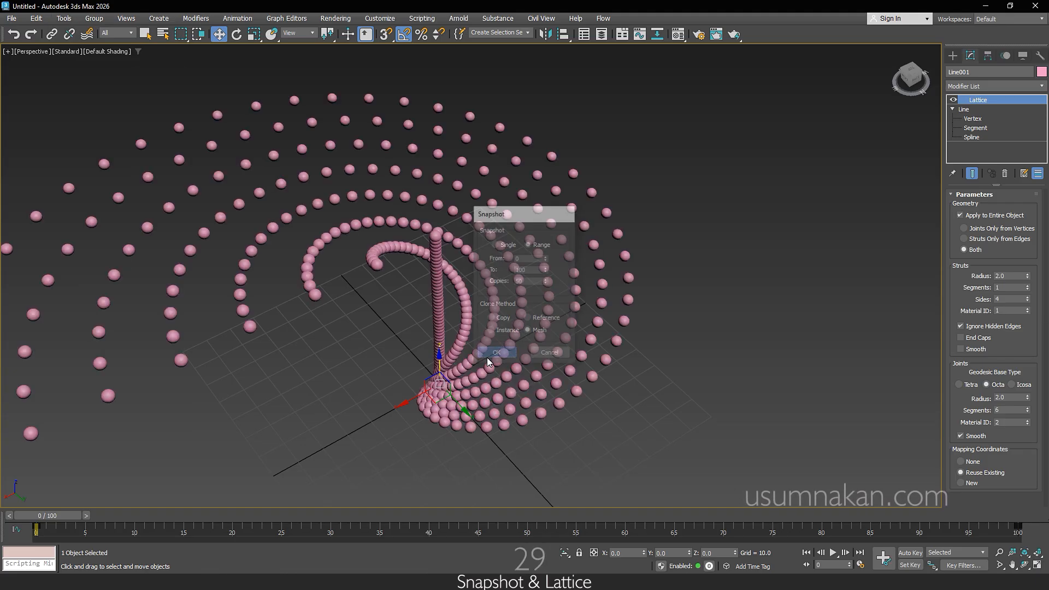
Step: Change the original animated line's object color to pale yellow and set its Lattice joint radius to 3.5
middle_drag(382, 456, 435, 448)
mouse_move(73, 514)
mouse_down()
mouse_move(1026, 513)
mouse_move(54, 508)
mouse_up()
alt+middle_drag(335, 442, 313, 428)
click(1041, 72)
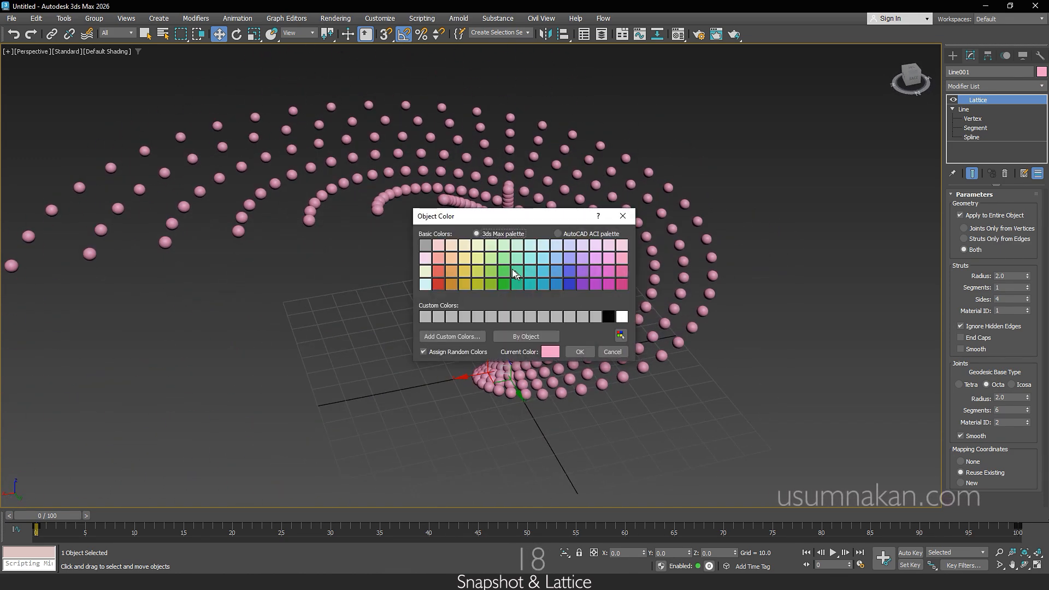
click(580, 351)
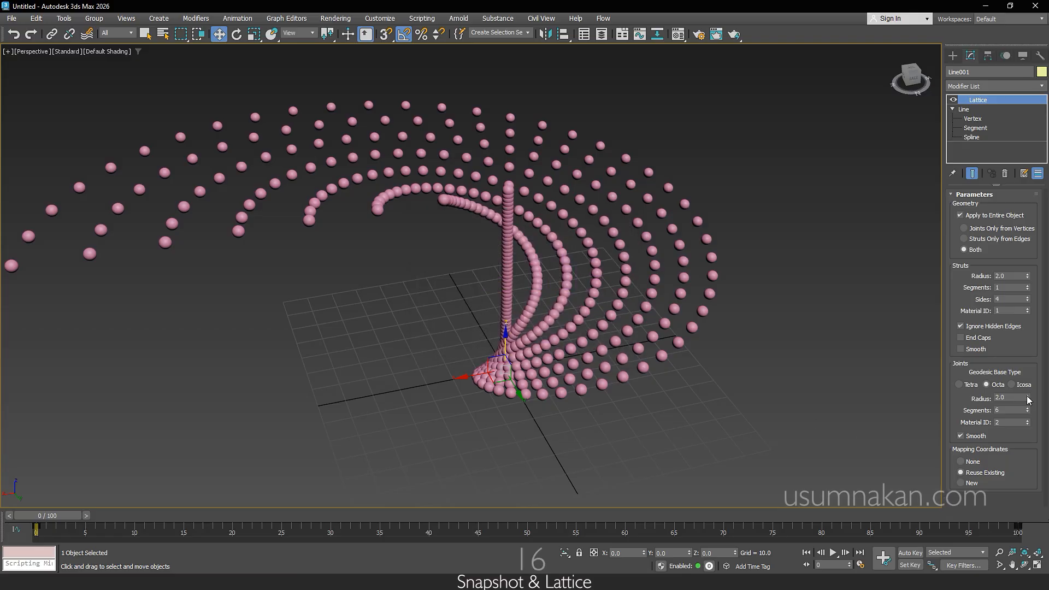
Step: Play the animation and view the original lattice line sweeping through the sphere spiral from several angles
click(833, 553)
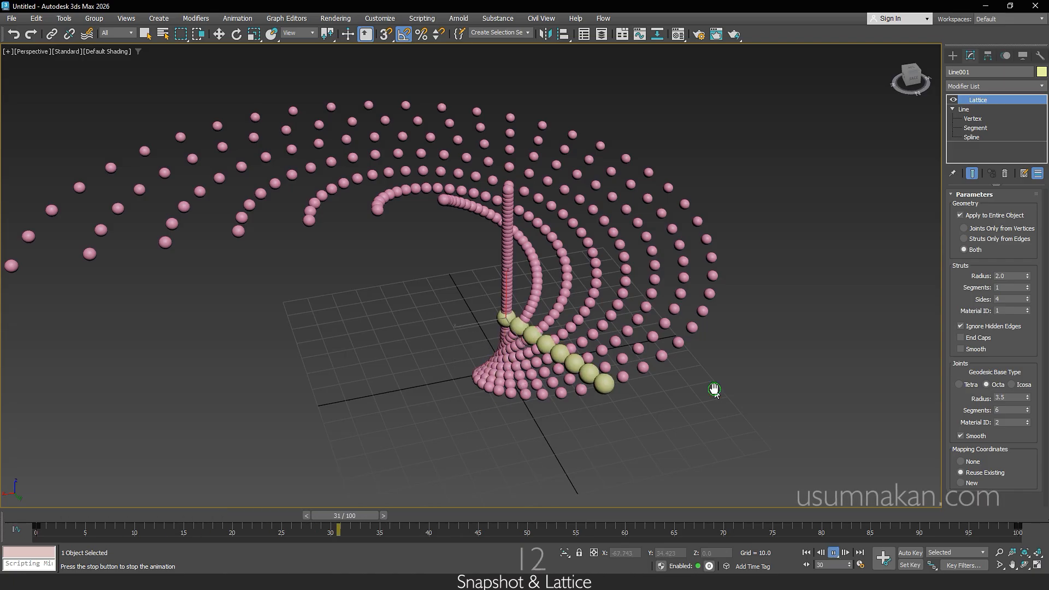
middle_drag(709, 386, 774, 389)
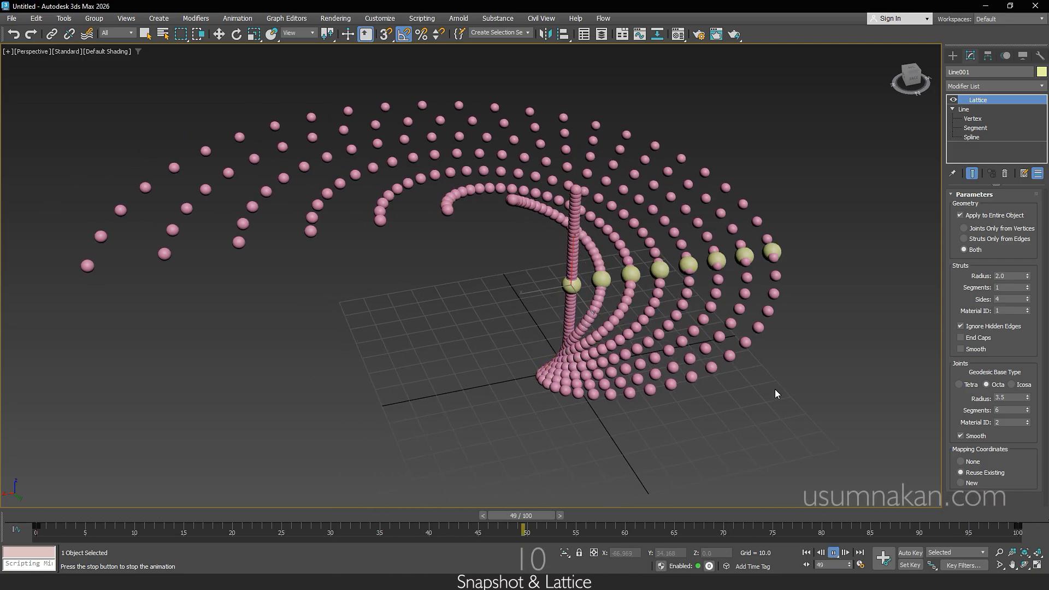
alt+middle_drag(589, 383, 588, 418)
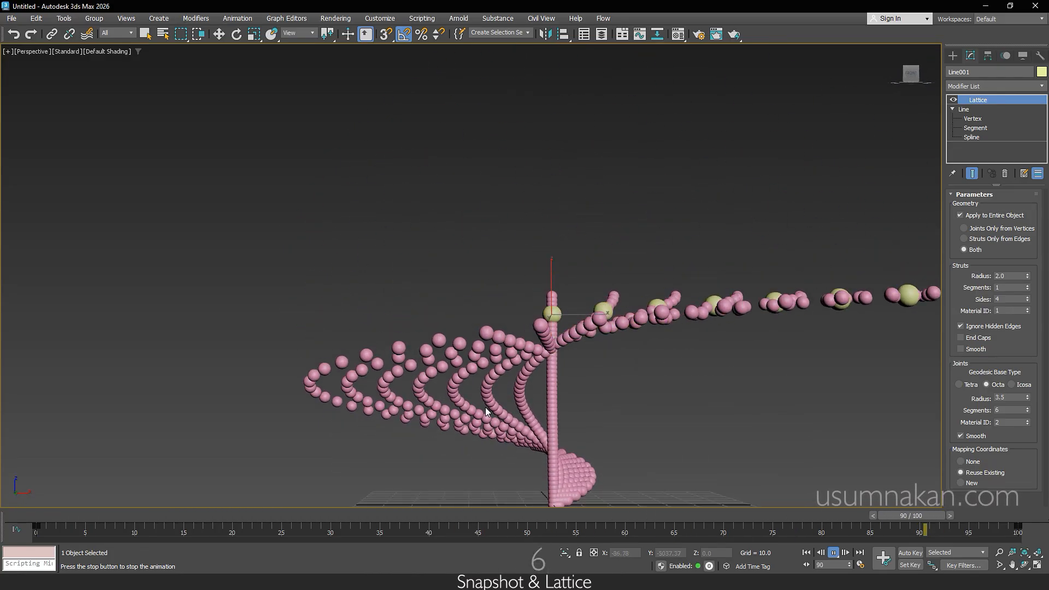
middle_drag(772, 419, 644, 390)
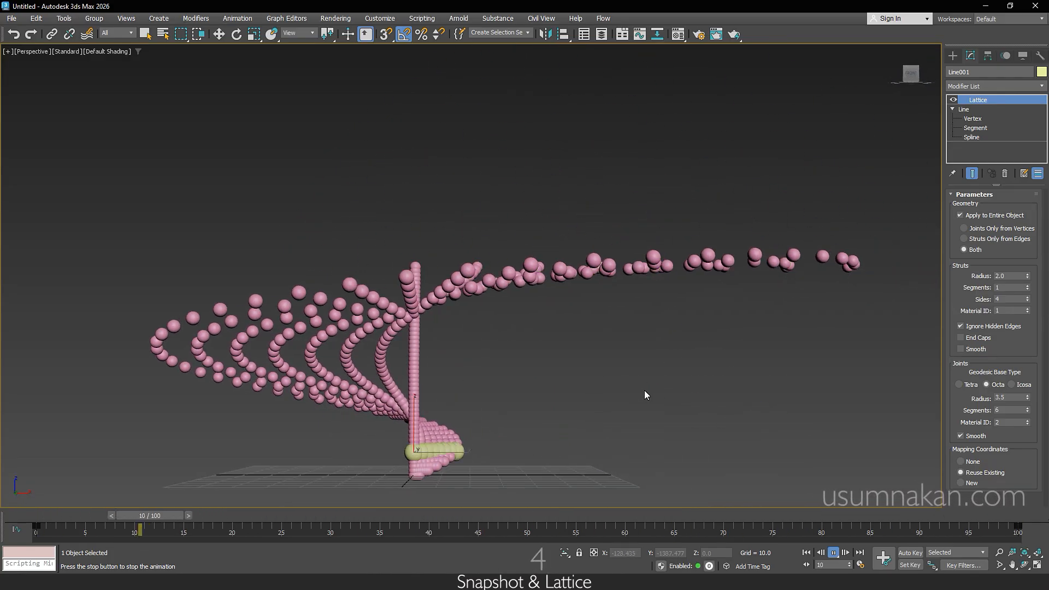
alt+middle_drag(479, 391, 540, 432)
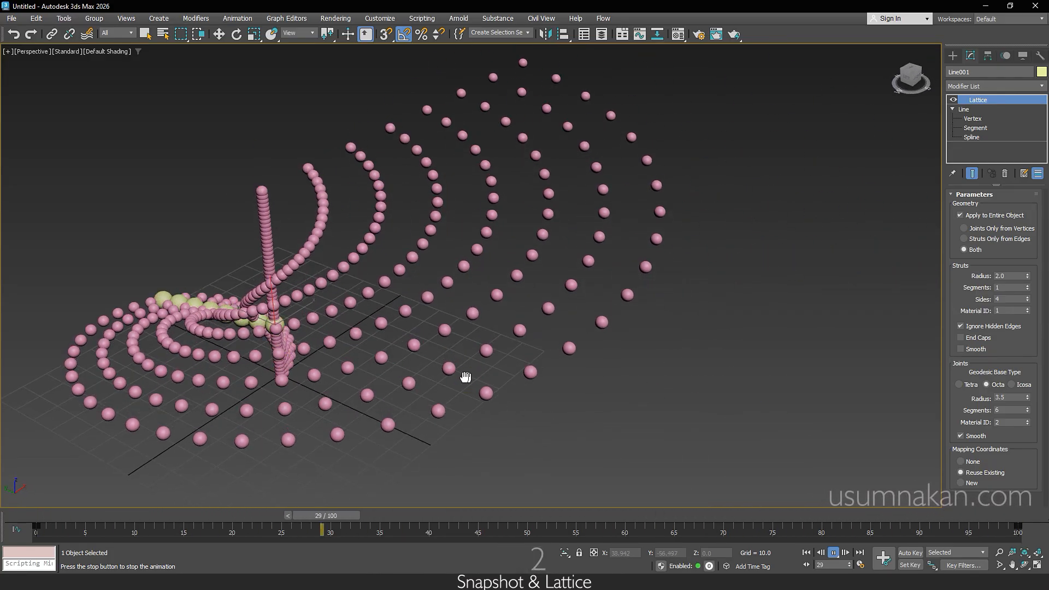